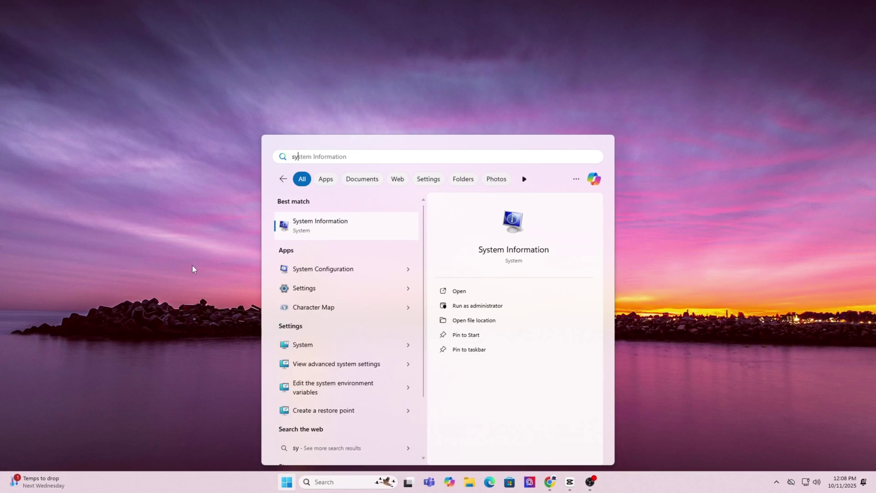
text(stem information)
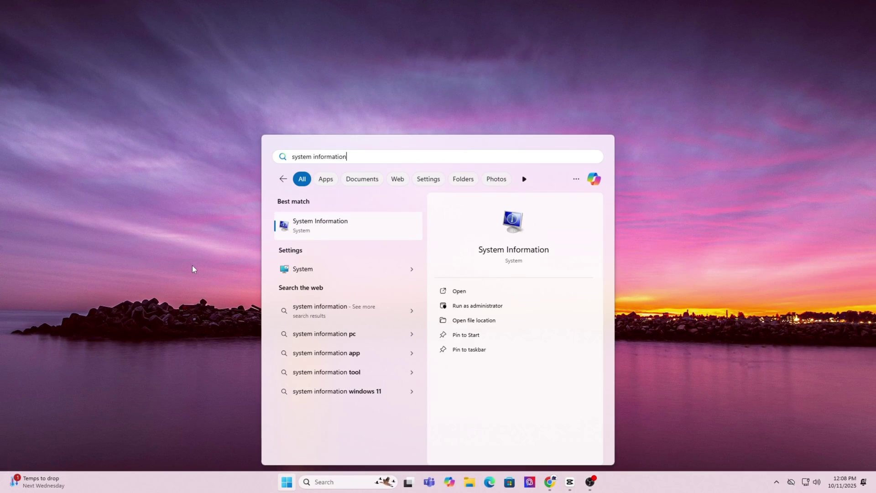
Step: Launch System Information from Windows Search to read the motherboard model
key(Return)
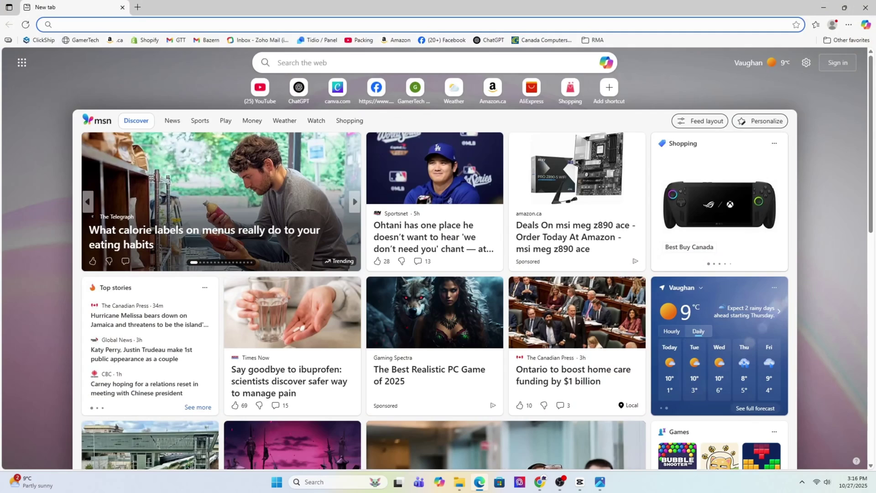
text(MSI MPG X670E CARBON WIFI)
Step: Search the web for the MPG X670E CARBON WIFI board and clear the stray page selection
key(Return)
scroll(383, 237, down, 3)
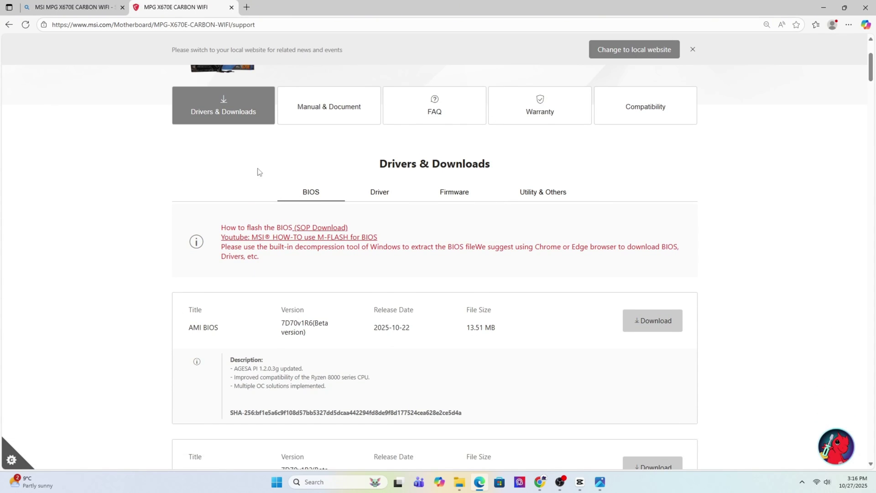
scroll(305, 225, down, 2)
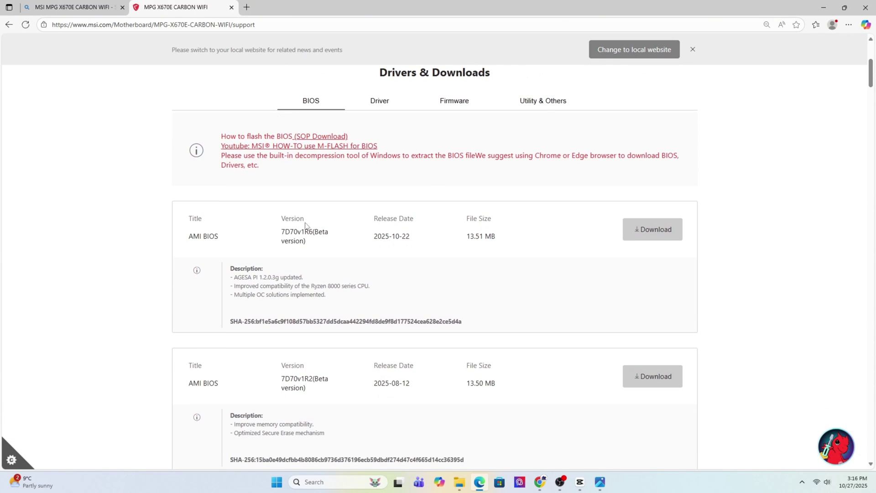
click(328, 251)
scroll(315, 274, down, 2)
scroll(335, 295, down, 2)
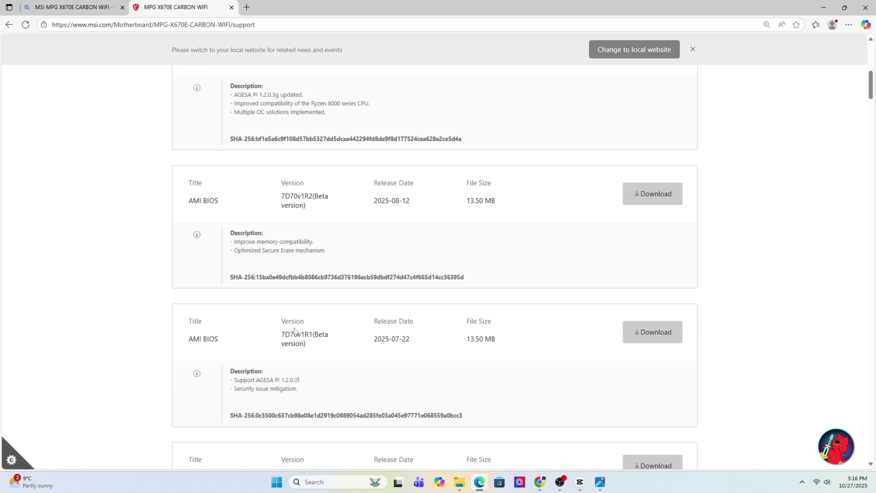
scroll(293, 329, down, 1)
scroll(293, 329, down, 2)
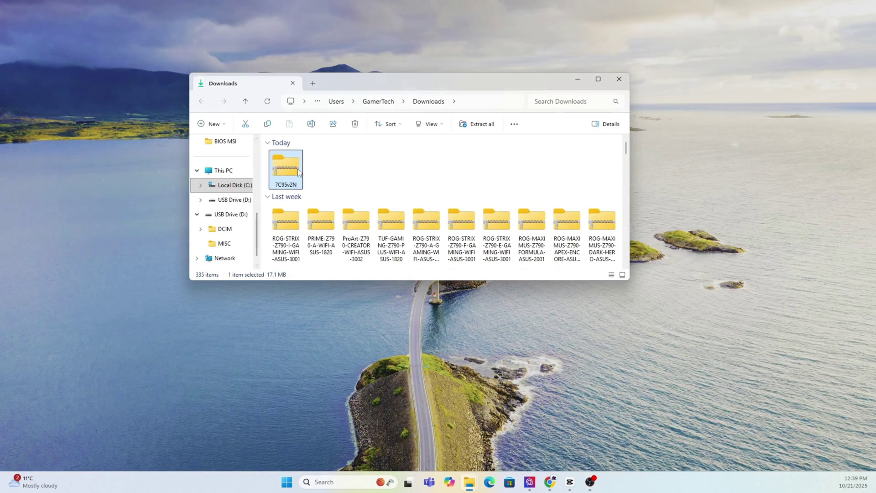
Step: Extract the downloaded 7C95v2N BIOS zip in the Downloads folder
click(338, 291)
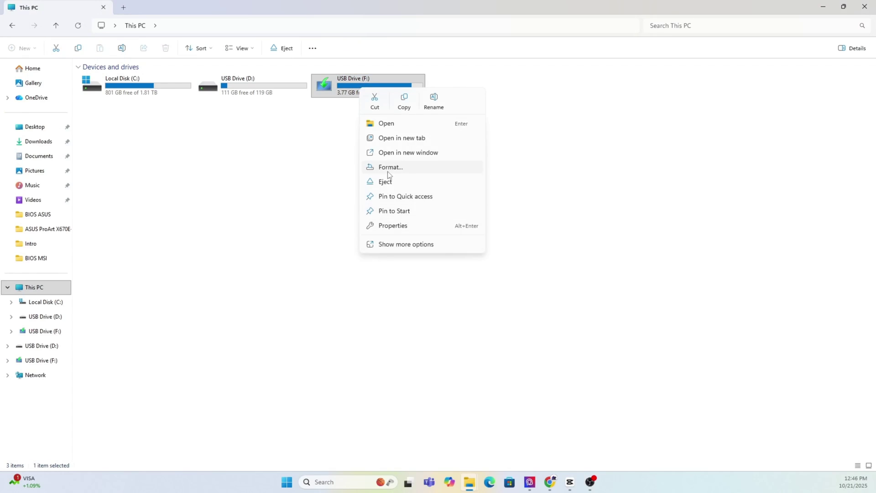
Step: Format USB Drive (F:) with the FAT32 file system
click(388, 167)
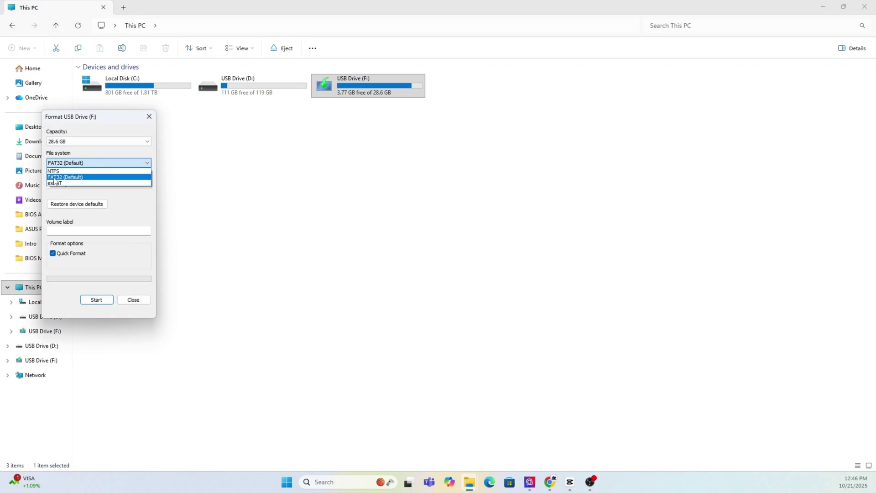
click(96, 299)
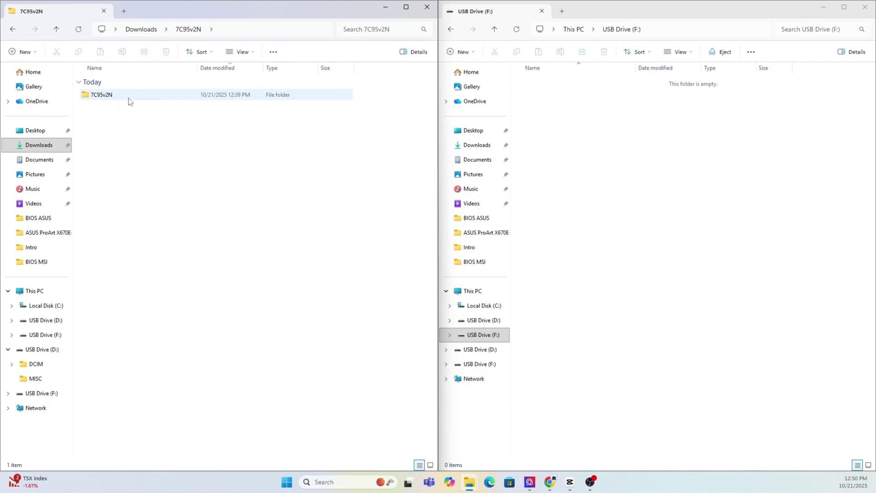
Step: Copy the extracted 7C95v2N BIOS folder onto USB Drive (F:)
drag(129, 101, 299, 131)
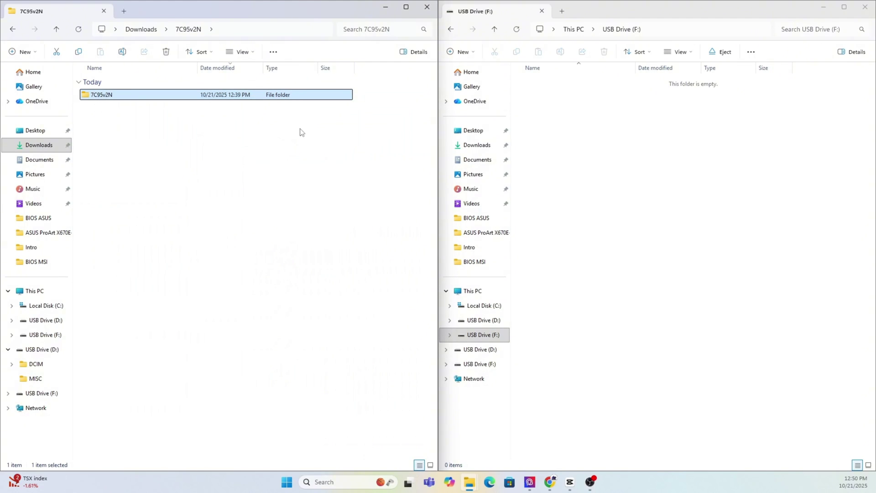
drag(630, 162, 625, 170)
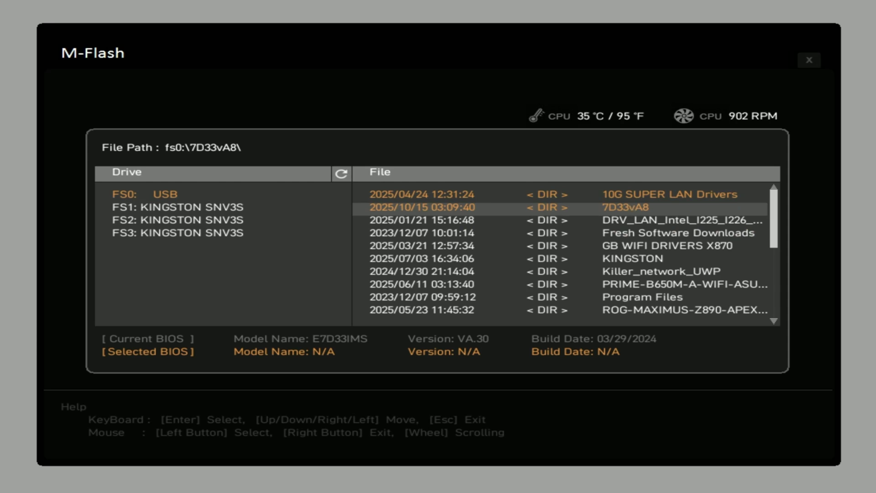
Step: Choose E7D33IMS.A80 from the 7D33vA8 folder on the FS0 USB drive for flashing
click(630, 205)
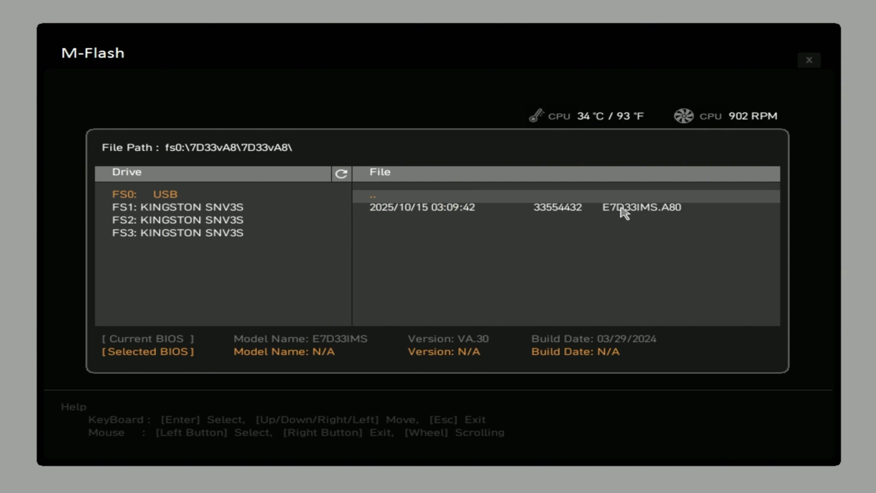
click(630, 207)
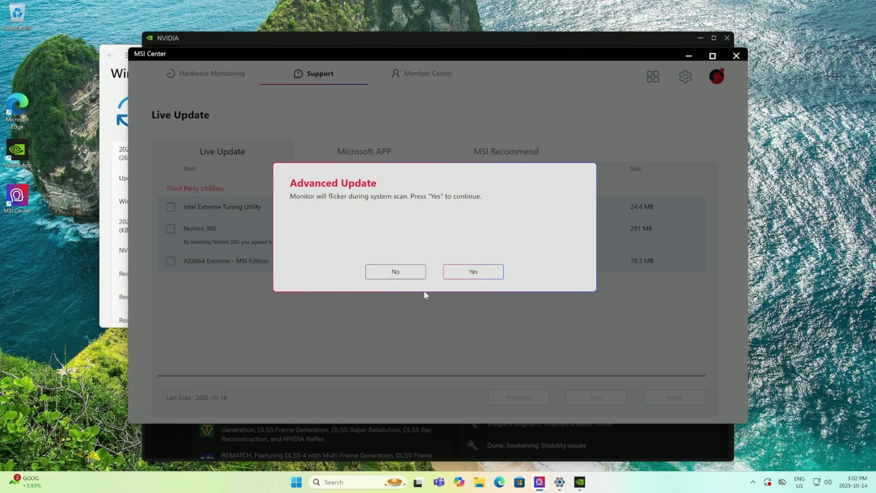
Step: Run the Advanced Update scan and start installing the MS-7D33 MB BIOS update (A.30 to A.80)
click(471, 275)
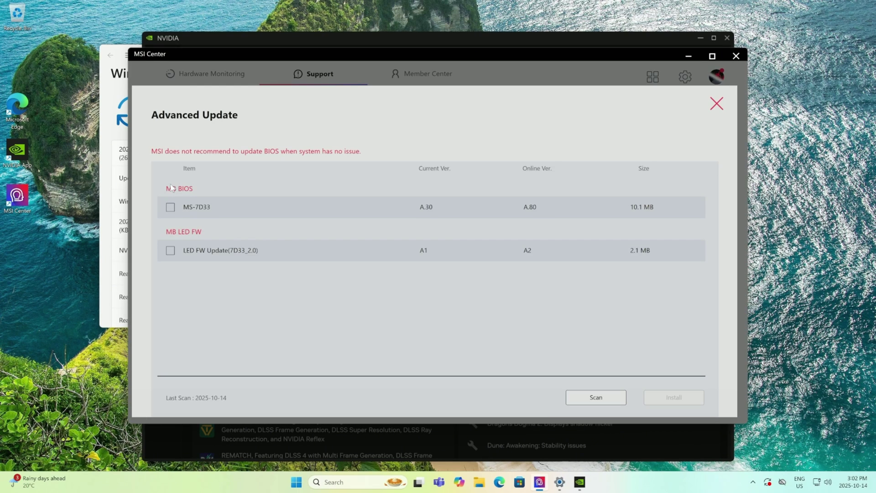
click(168, 209)
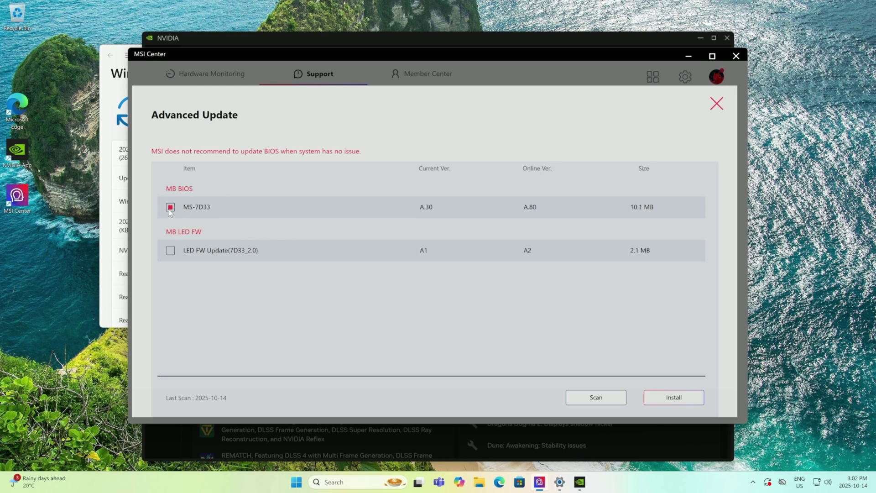
click(659, 400)
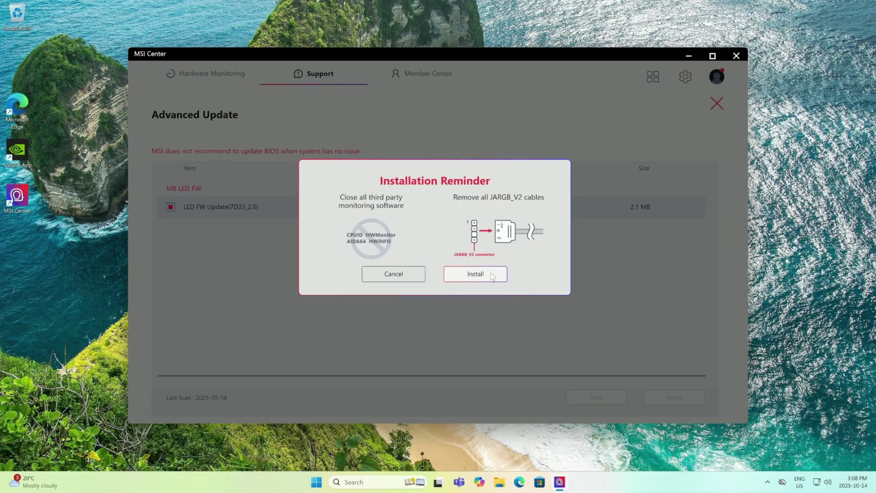
click(492, 275)
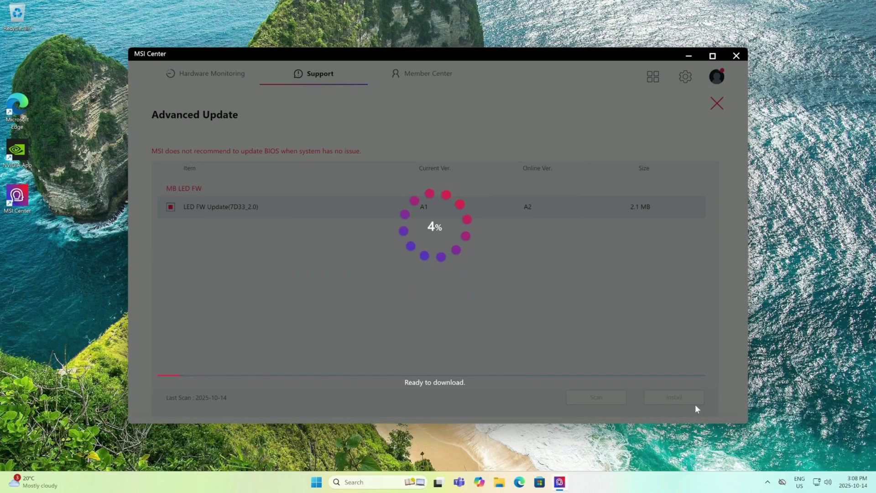